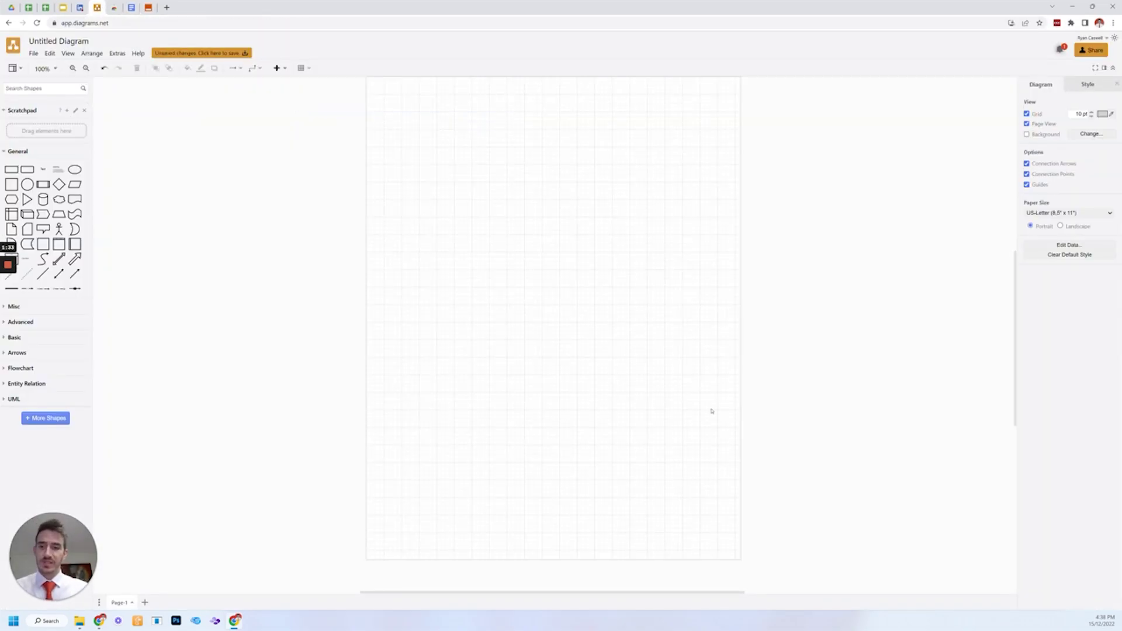
Step: Add the Fill Survey box and, below it, the create folder Client box
ctrl+scroll(499, 288, up, 2)
drag(11, 170, 362, 110)
text(Fill Survey)
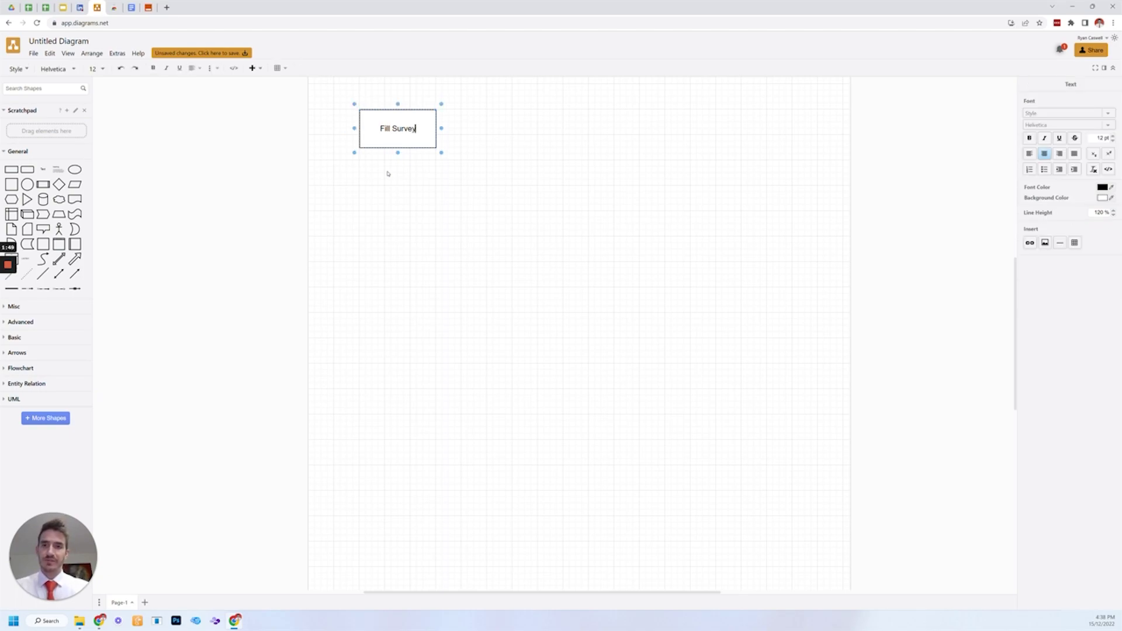
click(556, 177)
drag(274, 135, 361, 189)
double_click(404, 209)
text(create)
text(folder Client)
Step: Add the document in folder and email clients boxes beneath them
drag(11, 170, 361, 264)
text(c)
text(ocument)
text( in folder)
drag(12, 169, 360, 338)
text(email clients)
click(543, 309)
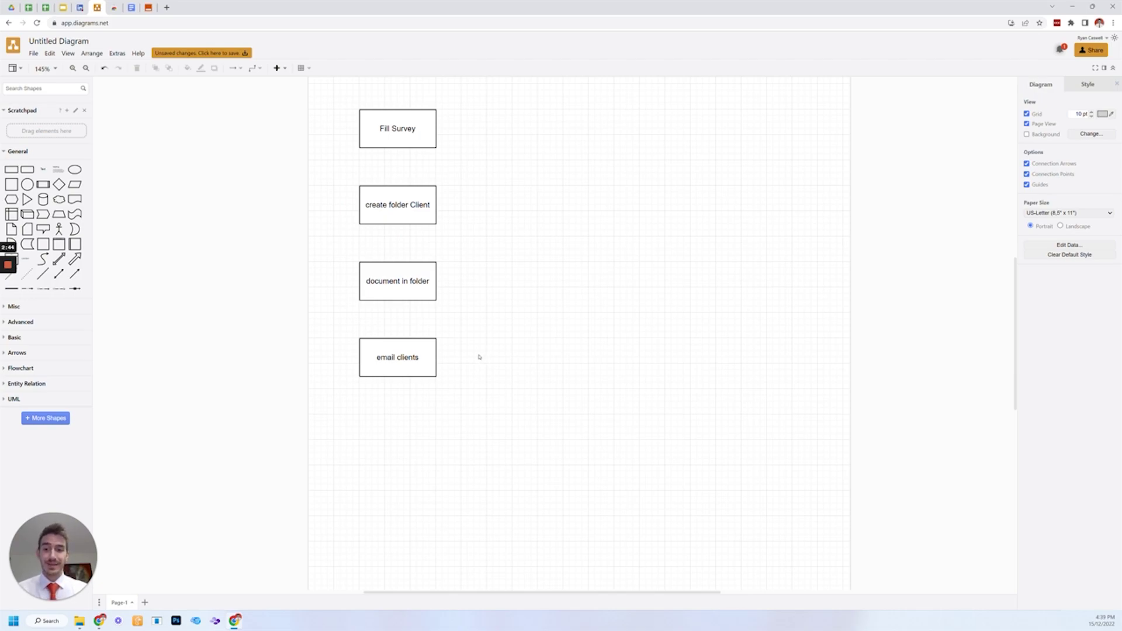
Step: Switch to the Zapier dashboard and start a new Zap with + Create Zap
key(ctrl+9)
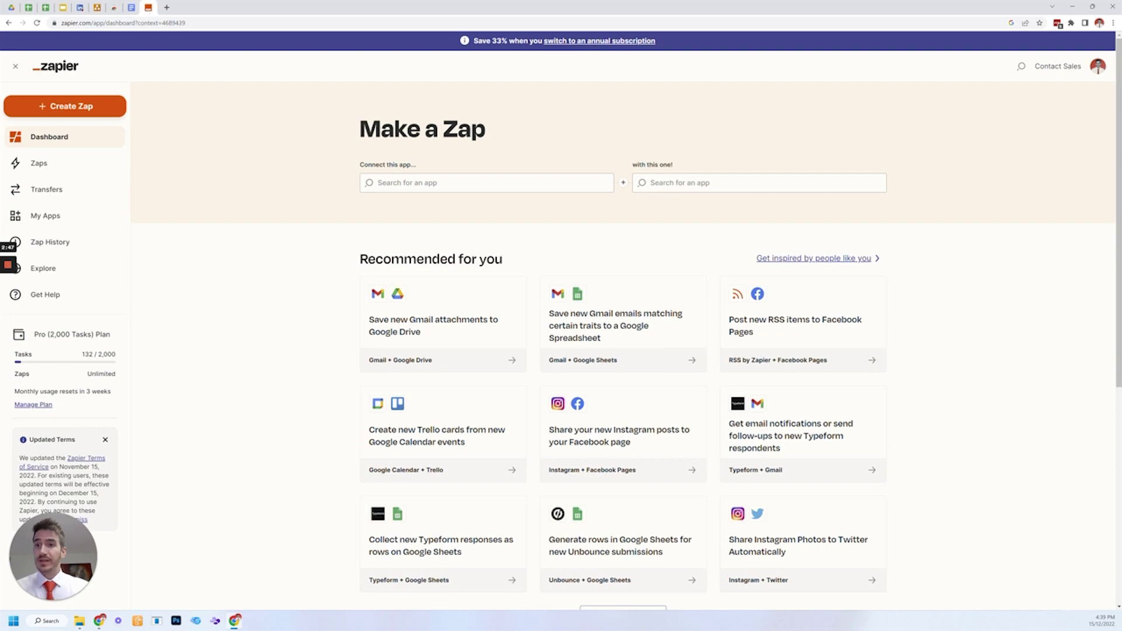
click(91, 107)
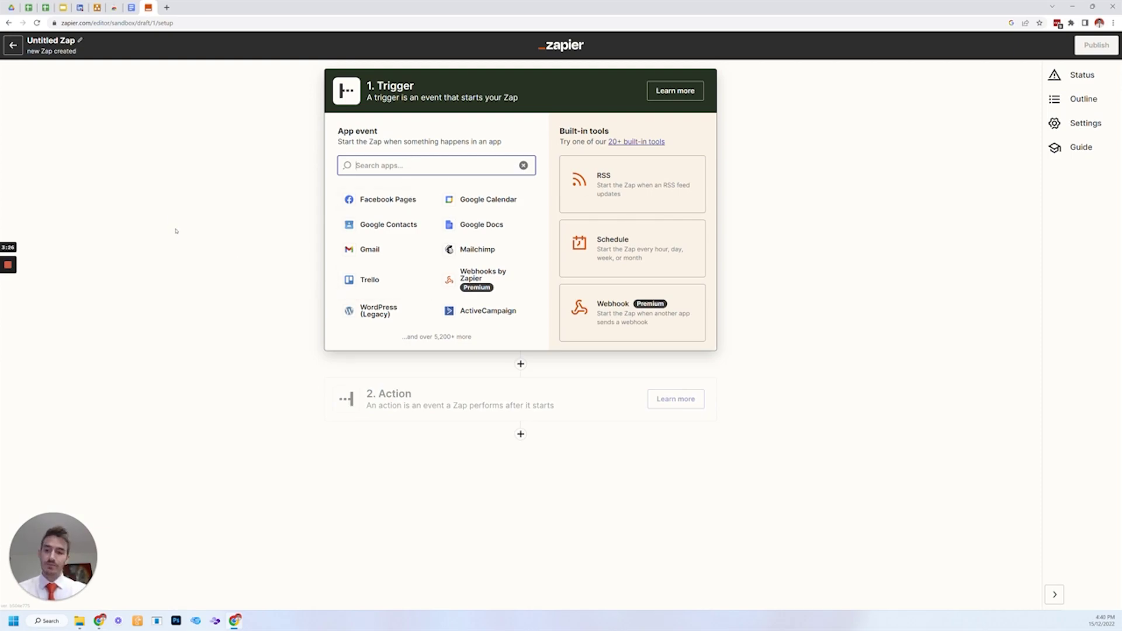
Step: Create a new Google Form titled Test Onboarding in the Zapier Test Drive folder
click(13, 8)
right_click(191, 176)
click(233, 291)
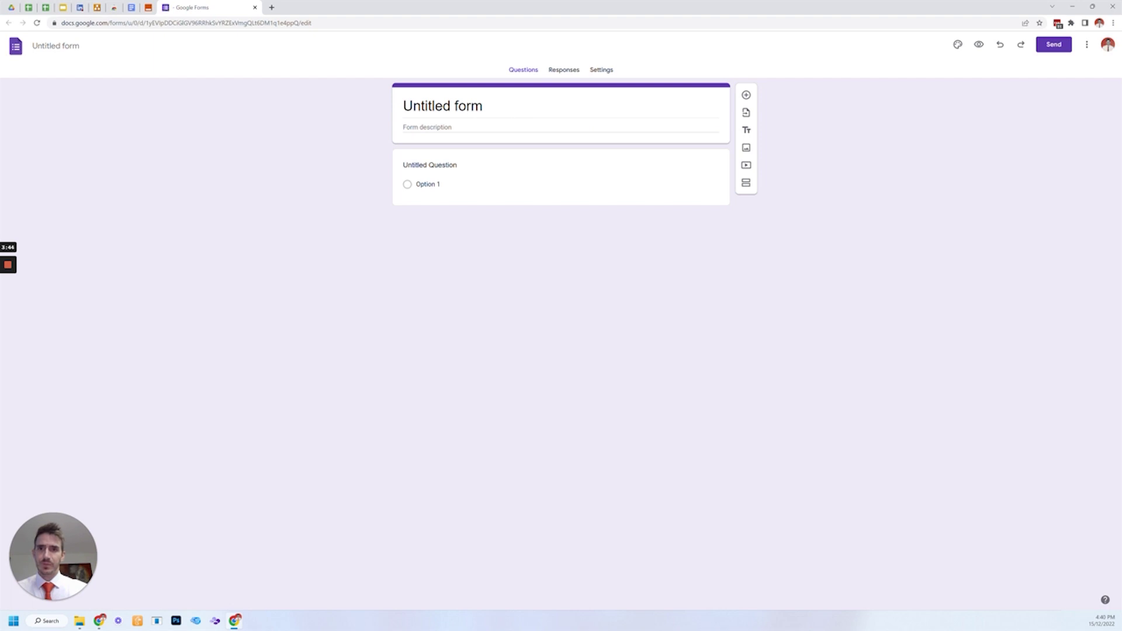
text(Test Onboarding)
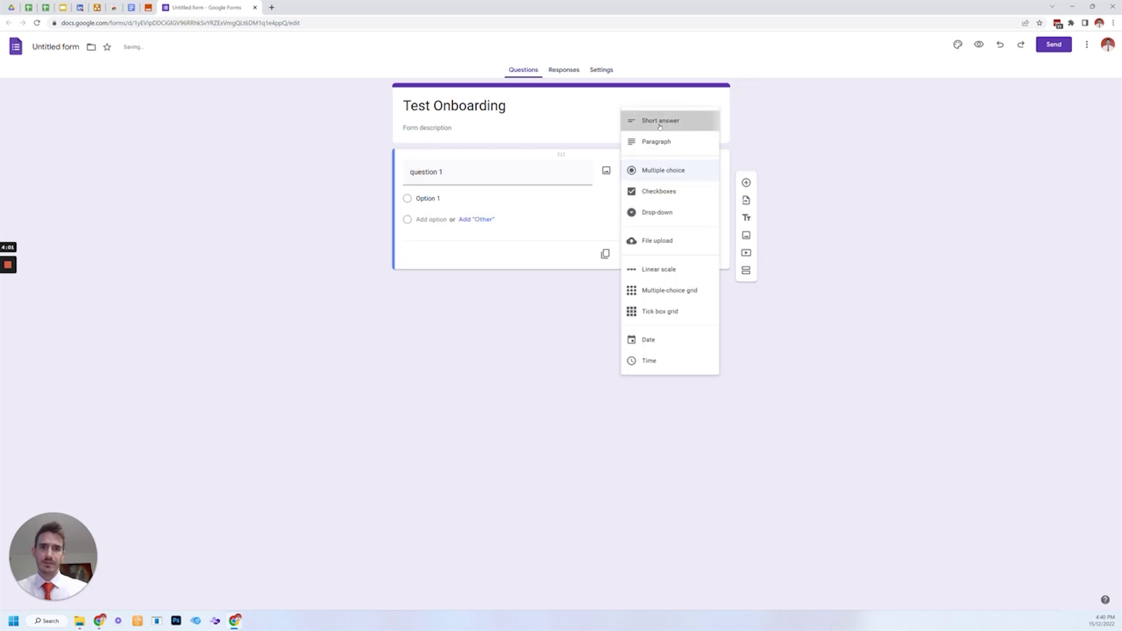
Step: Add short-answer questions asking how tall and how old the respondent is
click(660, 119)
click(425, 172)
text(ta)
text(ll are you)
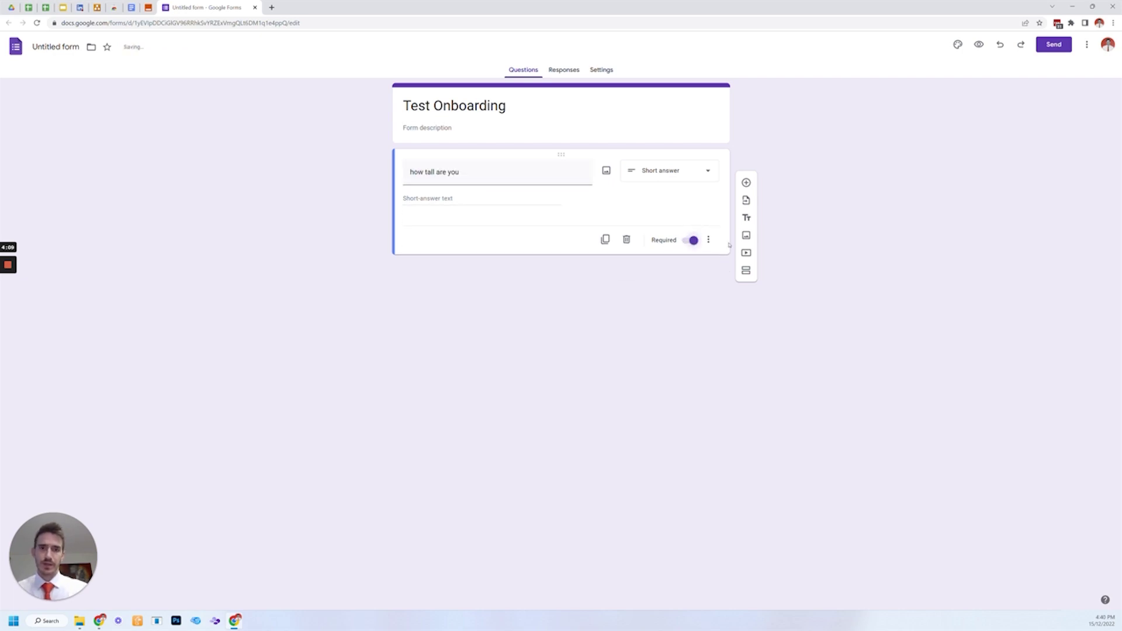
click(746, 270)
click(450, 317)
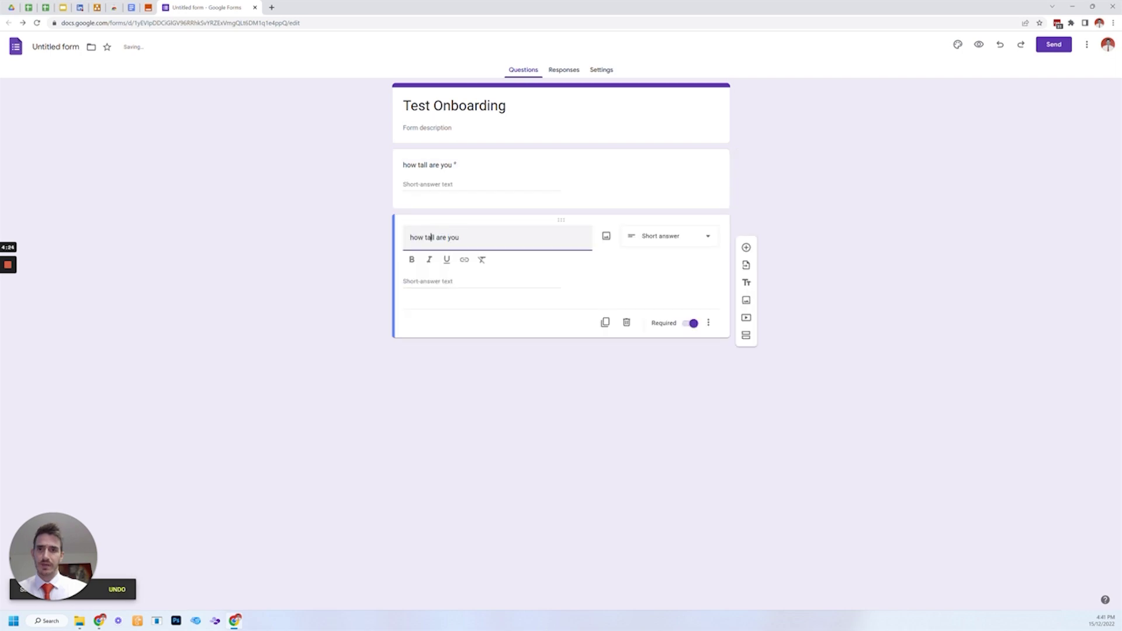
double_click(430, 237)
text(old)
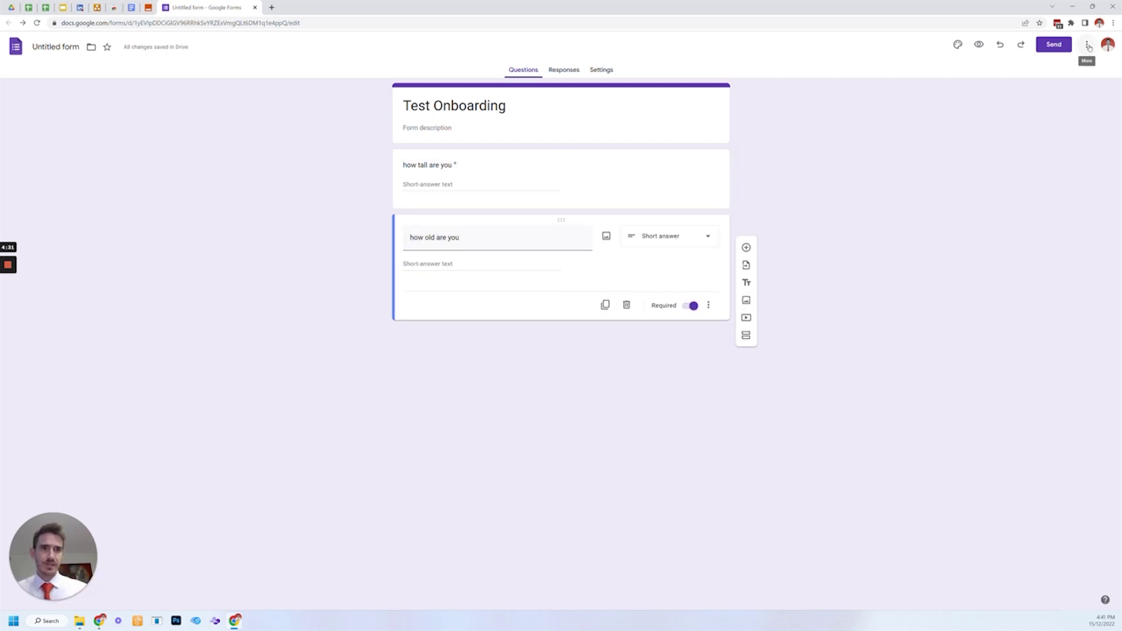
Step: Preview the form, answer 173cm and 3, and submit the test response
click(1088, 46)
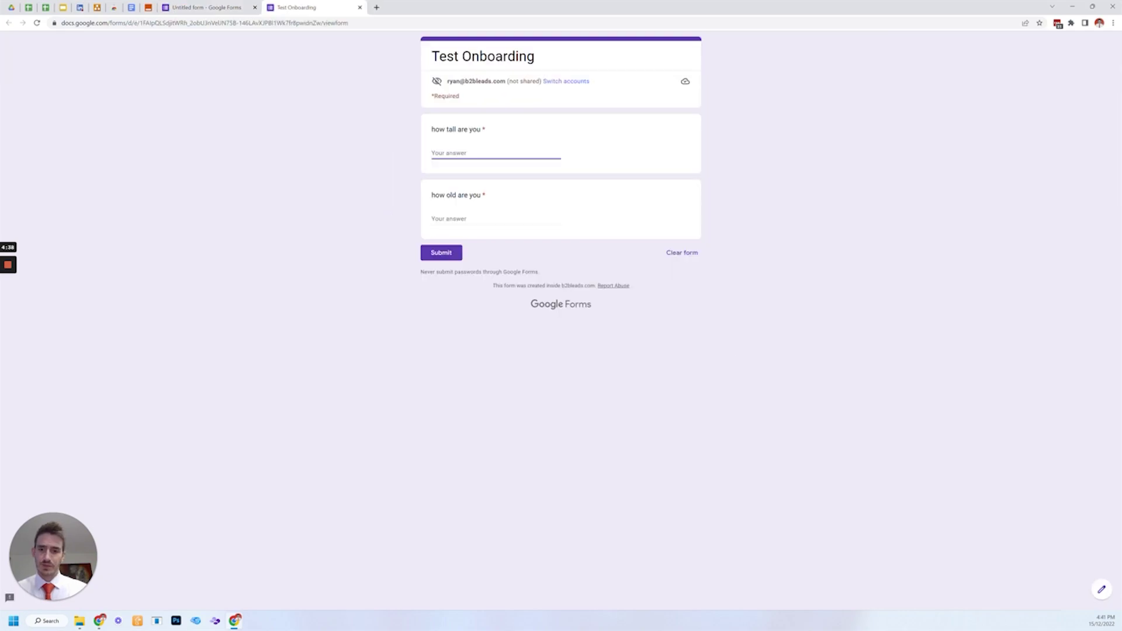
click(495, 153)
text(173cm)
click(432, 218)
text(3)
click(441, 252)
click(194, 8)
Step: Add a name question and move it above the how tall question
click(37, 23)
click(149, 8)
click(205, 7)
click(517, 70)
click(746, 95)
text(name)
drag(562, 153, 533, 274)
Step: Submit a second live response with a test name, height 222 and age 222, then return to the Zap
click(1054, 44)
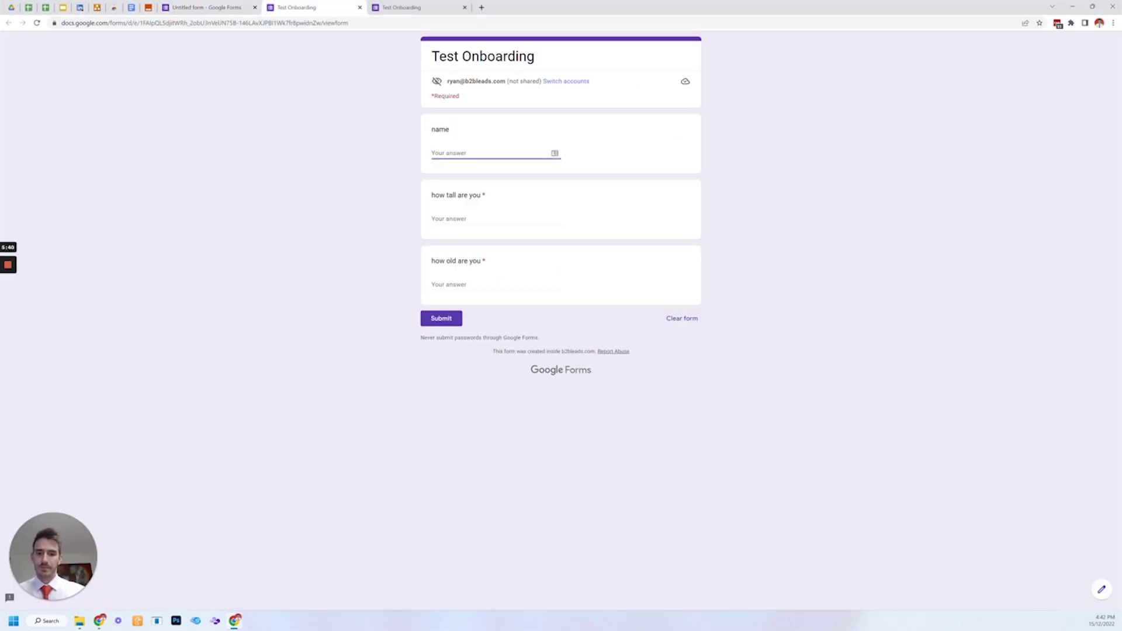
text(Ryan Test)
key(Tab)
text(222)
click(451, 279)
text(222)
click(442, 318)
click(148, 7)
Step: Set the trigger to Google Forms New Form Response on the connected account for the Untitled form
click(211, 341)
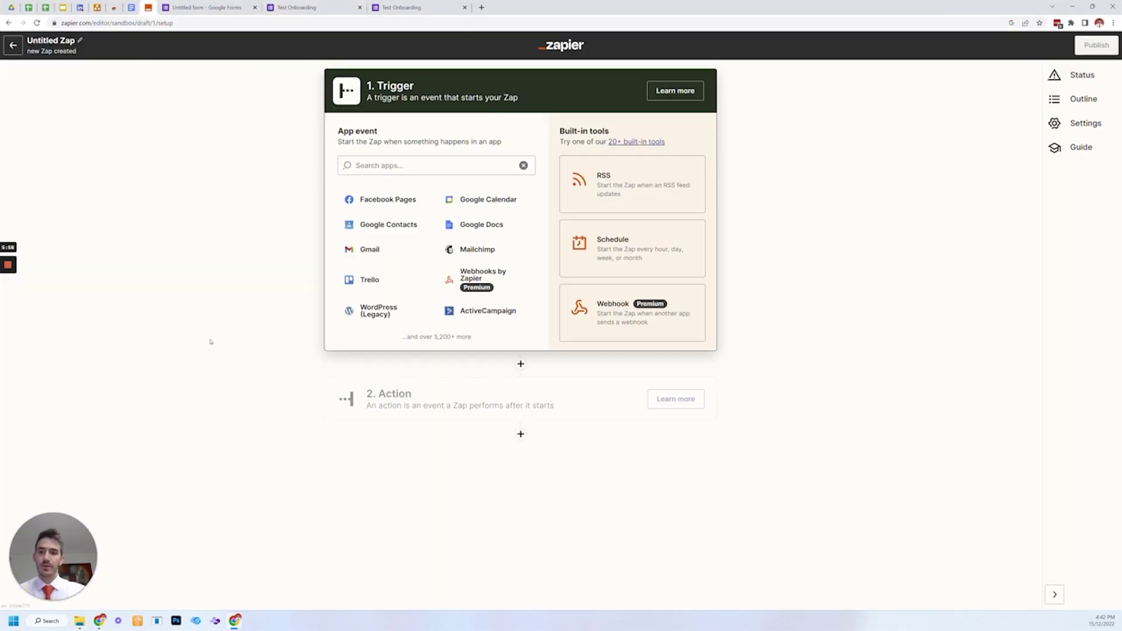
click(391, 164)
text(form)
click(383, 229)
click(384, 206)
click(383, 232)
click(388, 267)
click(369, 243)
click(403, 316)
click(444, 256)
Step: Test the trigger and pick Form Response A as the sample
click(520, 333)
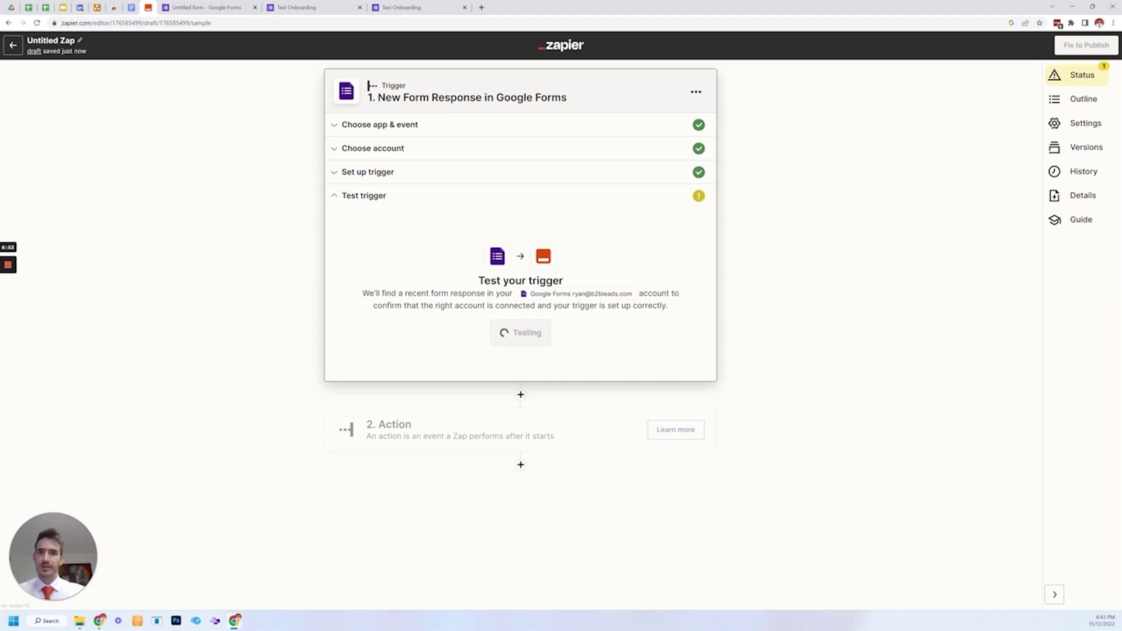
double_click(395, 359)
click(624, 270)
click(377, 349)
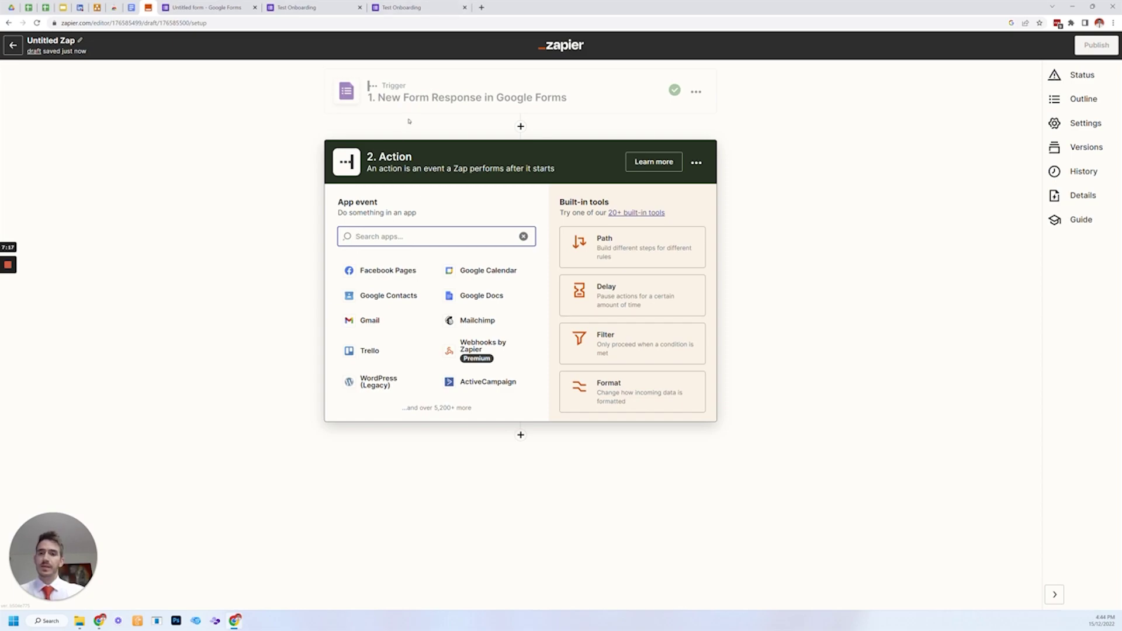
Step: Add a Google Drive action step with the Find a Folder event
text(find a folder)
key(ctrl+a)
text(google)
click(377, 321)
scroll(369, 414, down, 3)
click(376, 444)
click(471, 325)
Step: Connect the Google Drive account and set Folder Name to the respondent's name answer
click(406, 262)
click(377, 338)
click(372, 315)
key(alt+Tab)
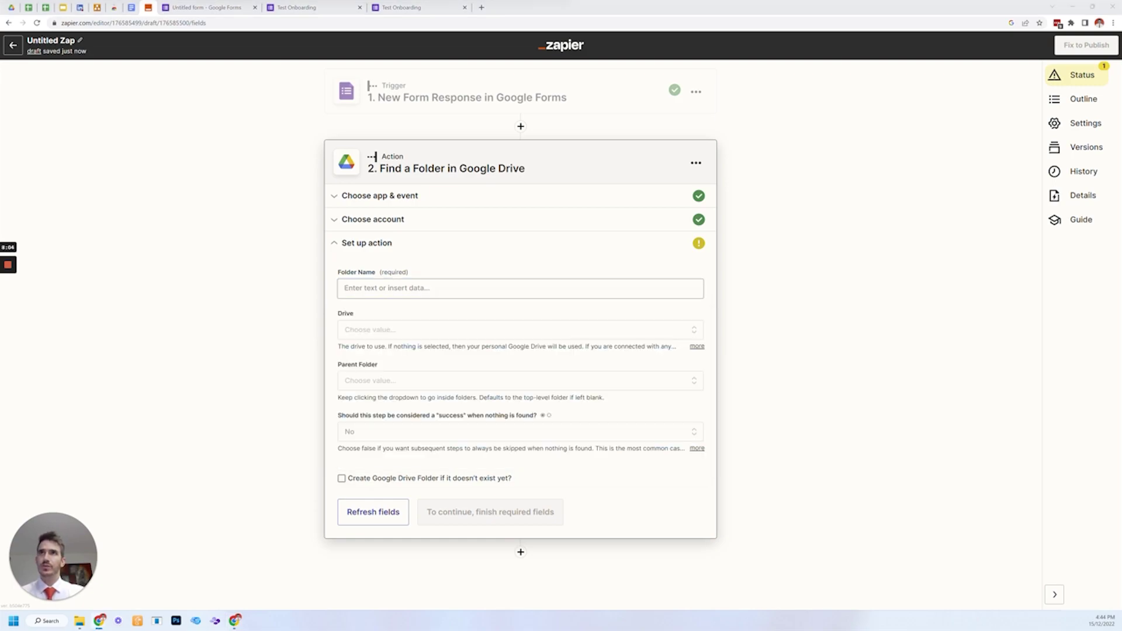
click(402, 282)
click(401, 445)
click(390, 508)
click(754, 286)
Step: Search My Google Drive under parent Zapier Test, create the folder if missing, and test
click(381, 329)
click(371, 424)
click(372, 381)
click(371, 481)
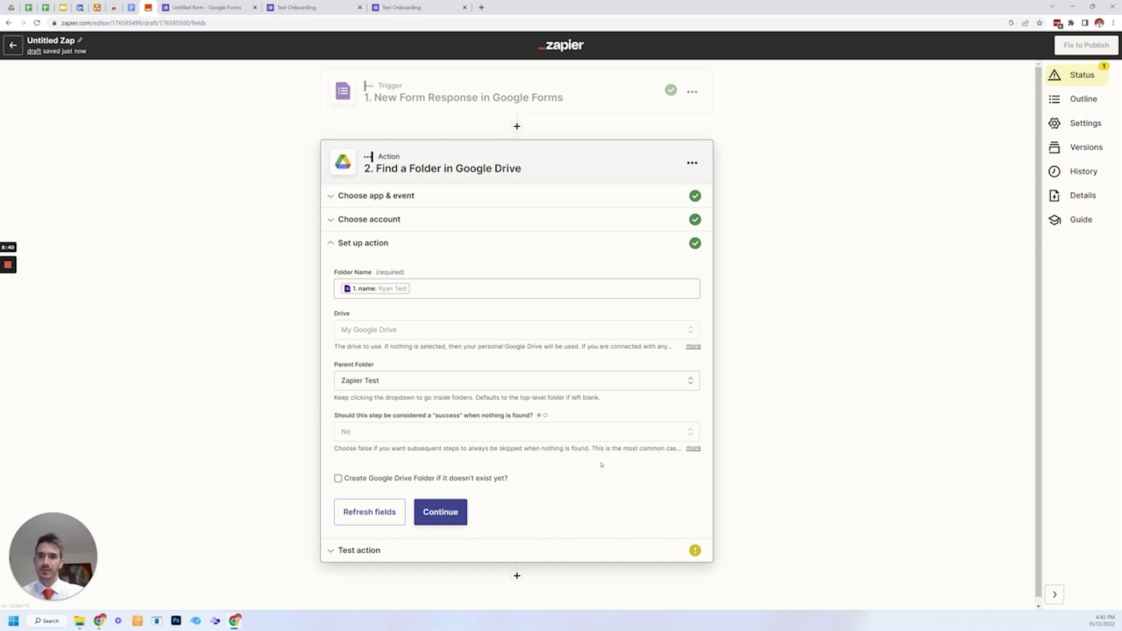
scroll(602, 465, down, 1)
click(338, 473)
scroll(409, 496, down, 2)
click(441, 506)
click(429, 486)
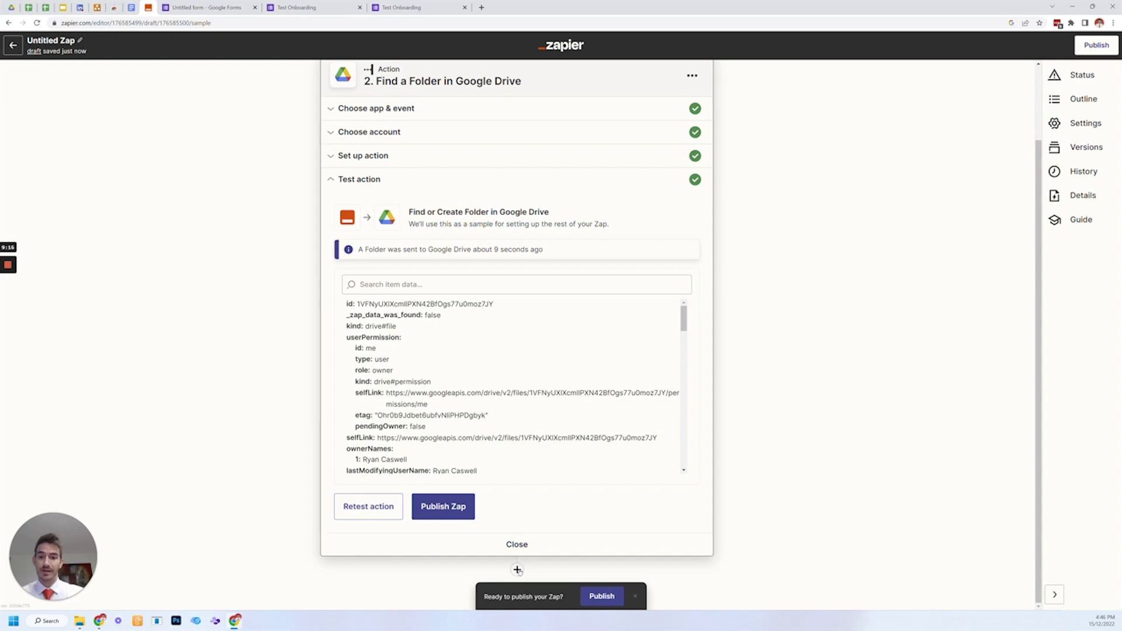
Step: Add a Google Docs Create Document from Text step with Document Name 'Onboarding information'
click(517, 570)
click(467, 366)
click(383, 347)
click(377, 467)
click(380, 403)
text(Onboarding information)
key(Tab)
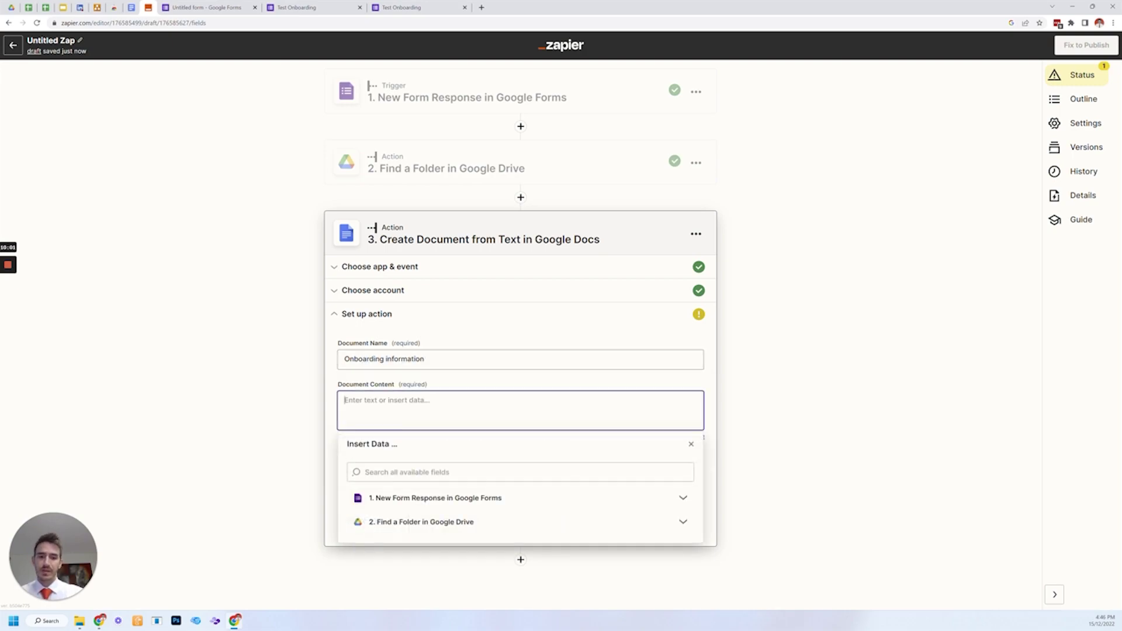